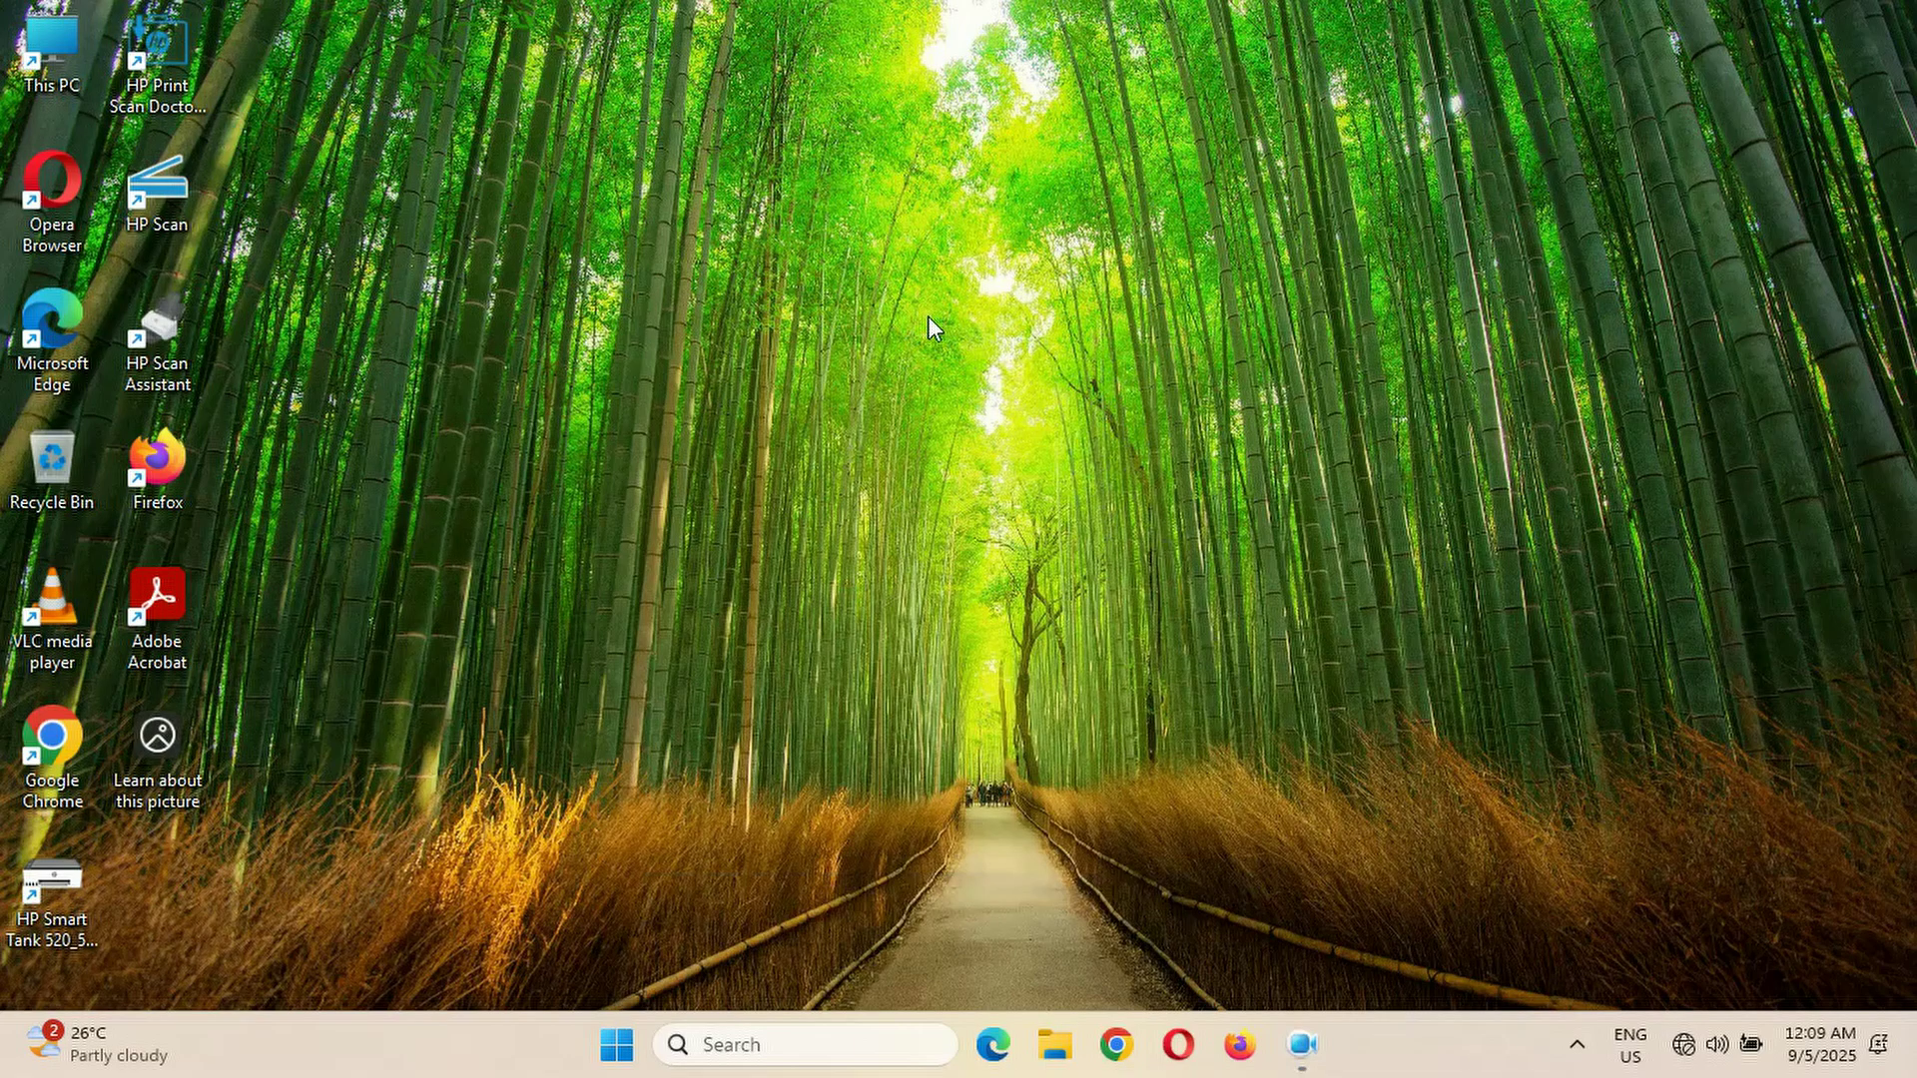
Launch the Settings app from its pinned tile in the Start menu.
click(615, 1044)
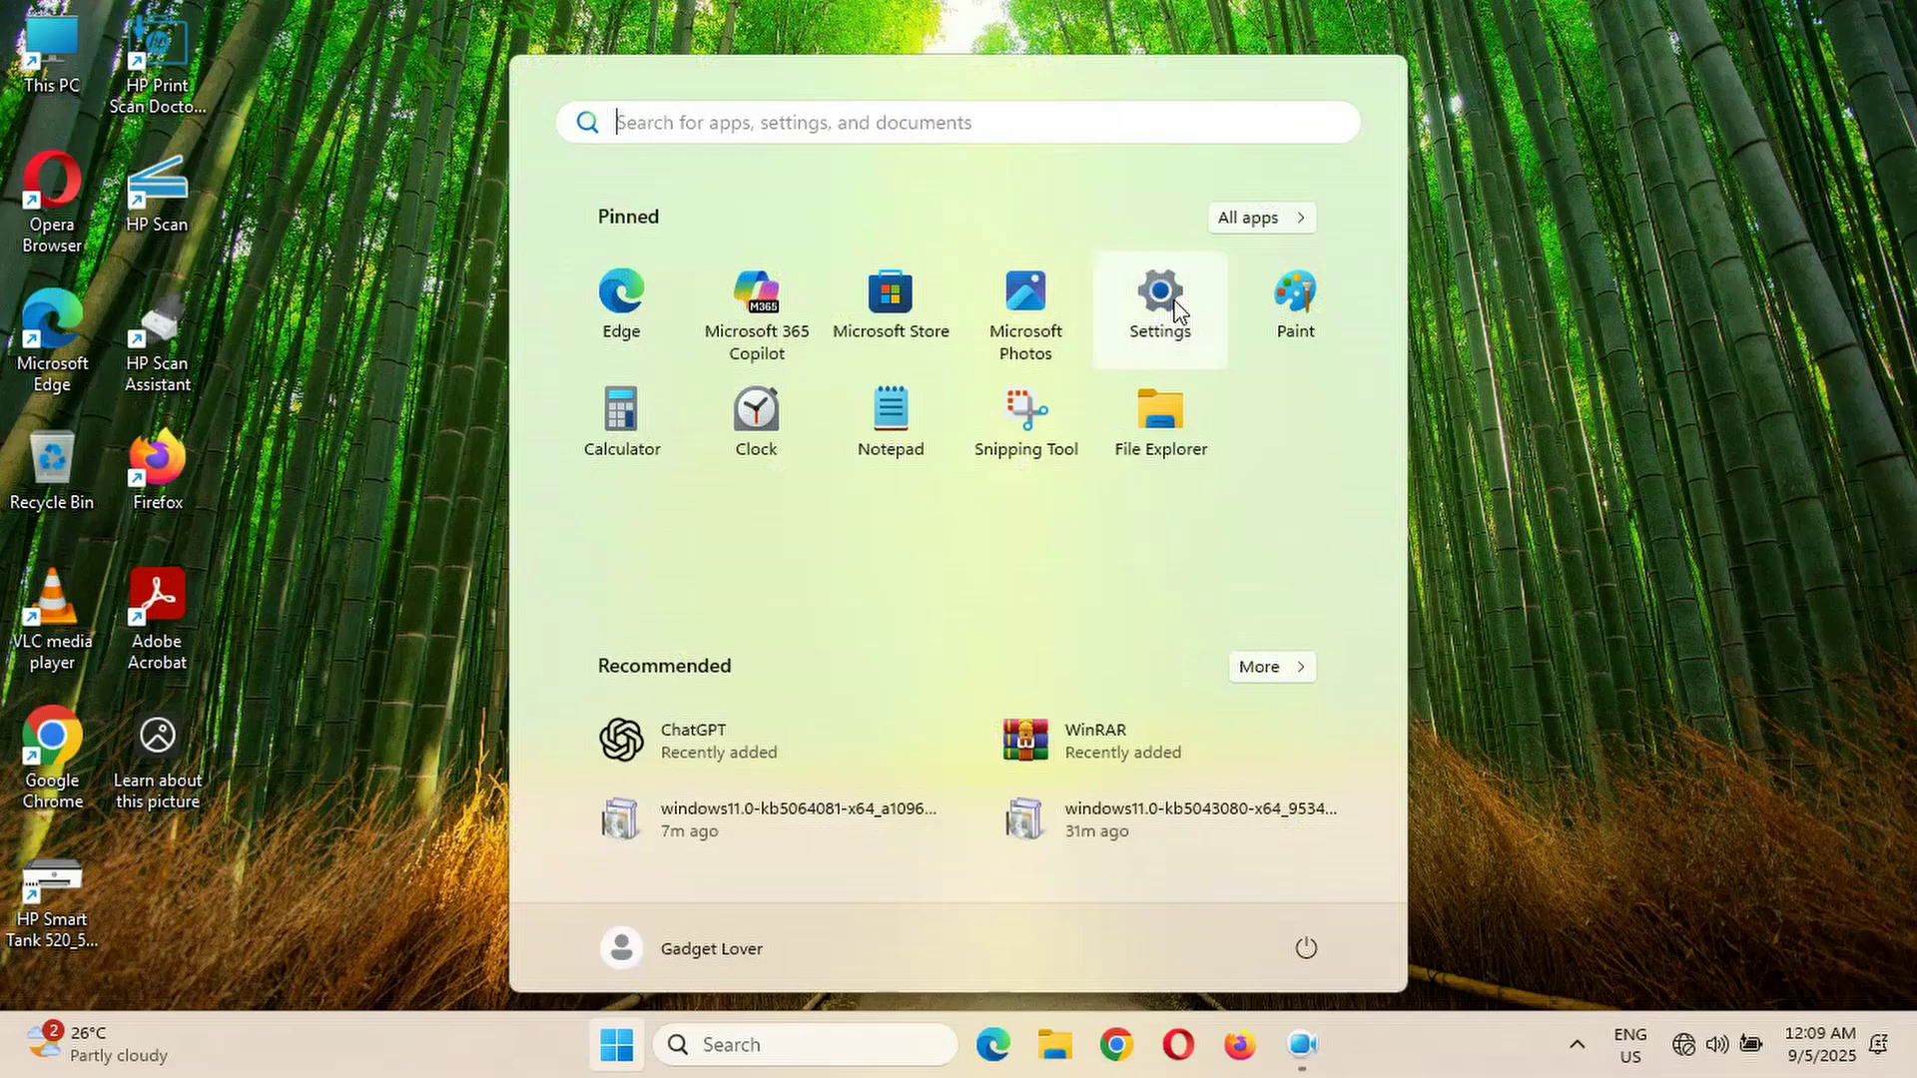
click(1175, 309)
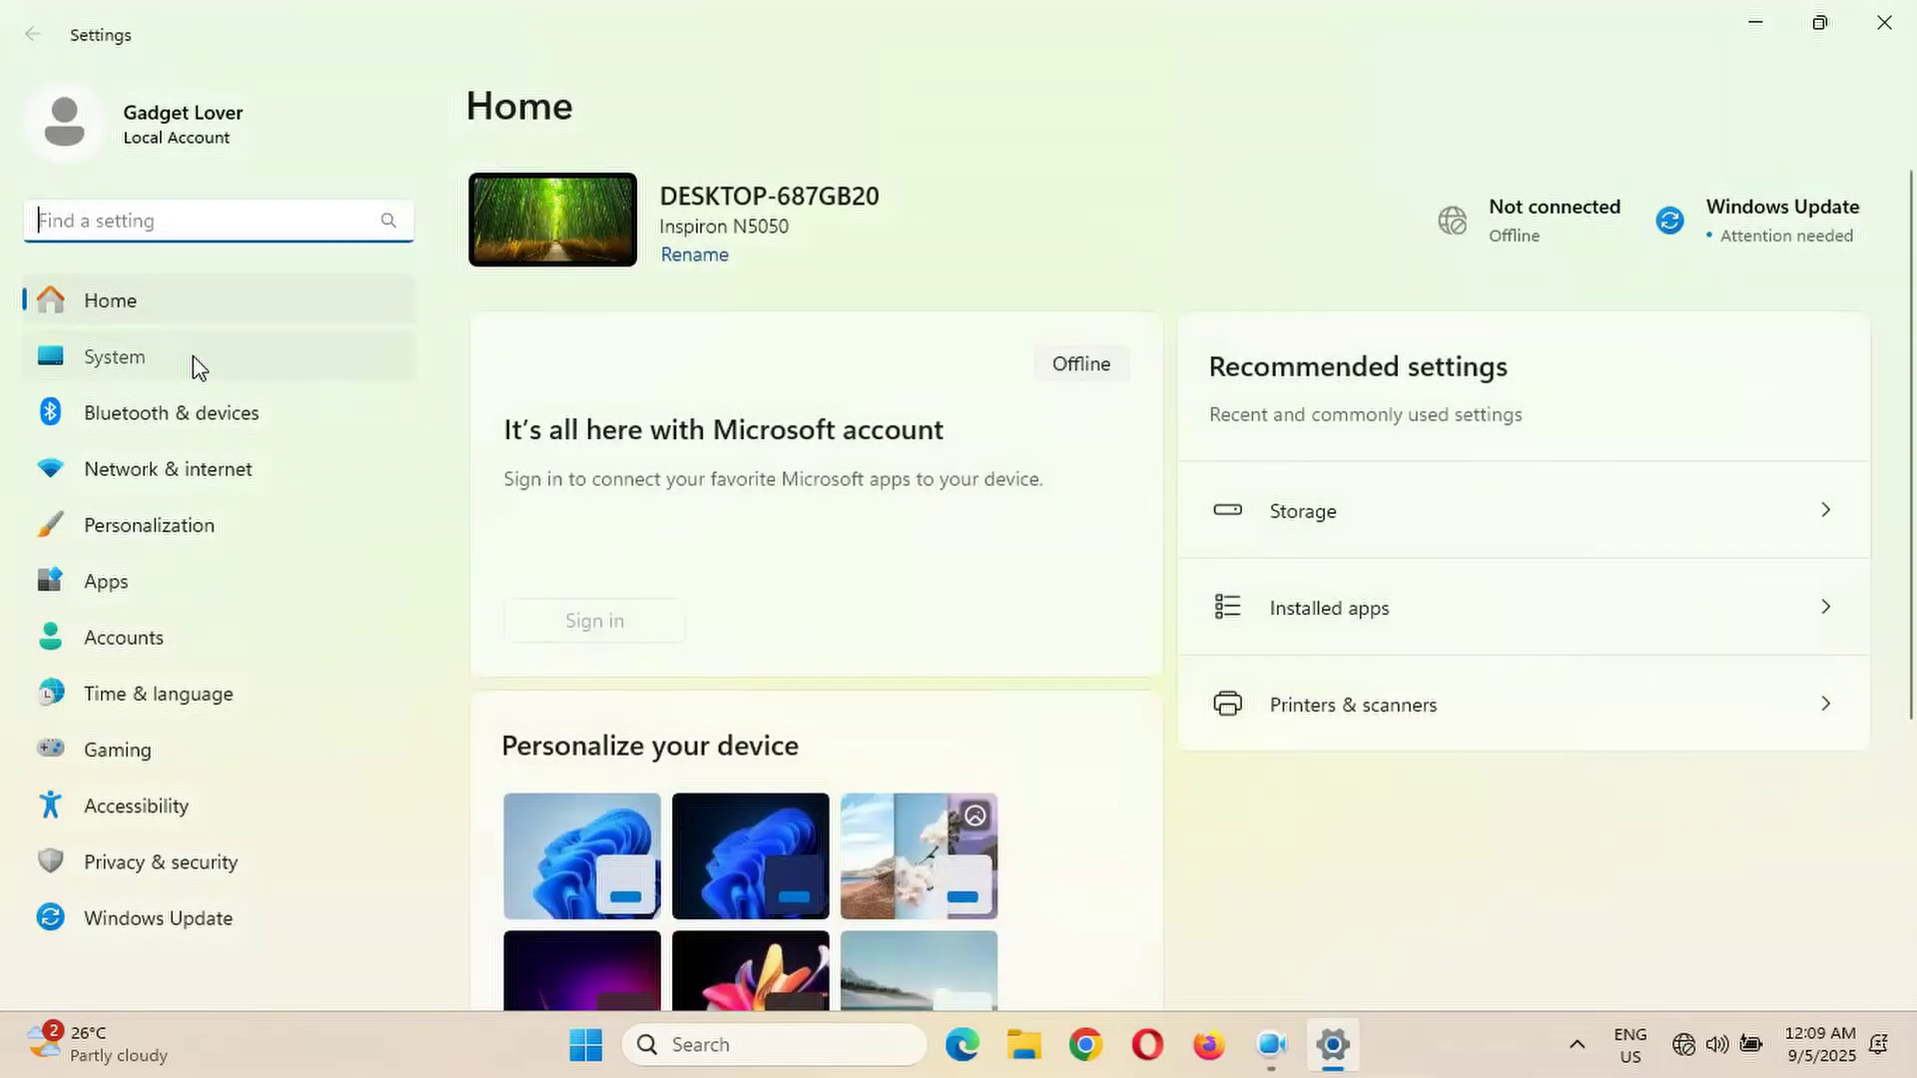
Navigate to System > Recovery in Settings.
click(193, 354)
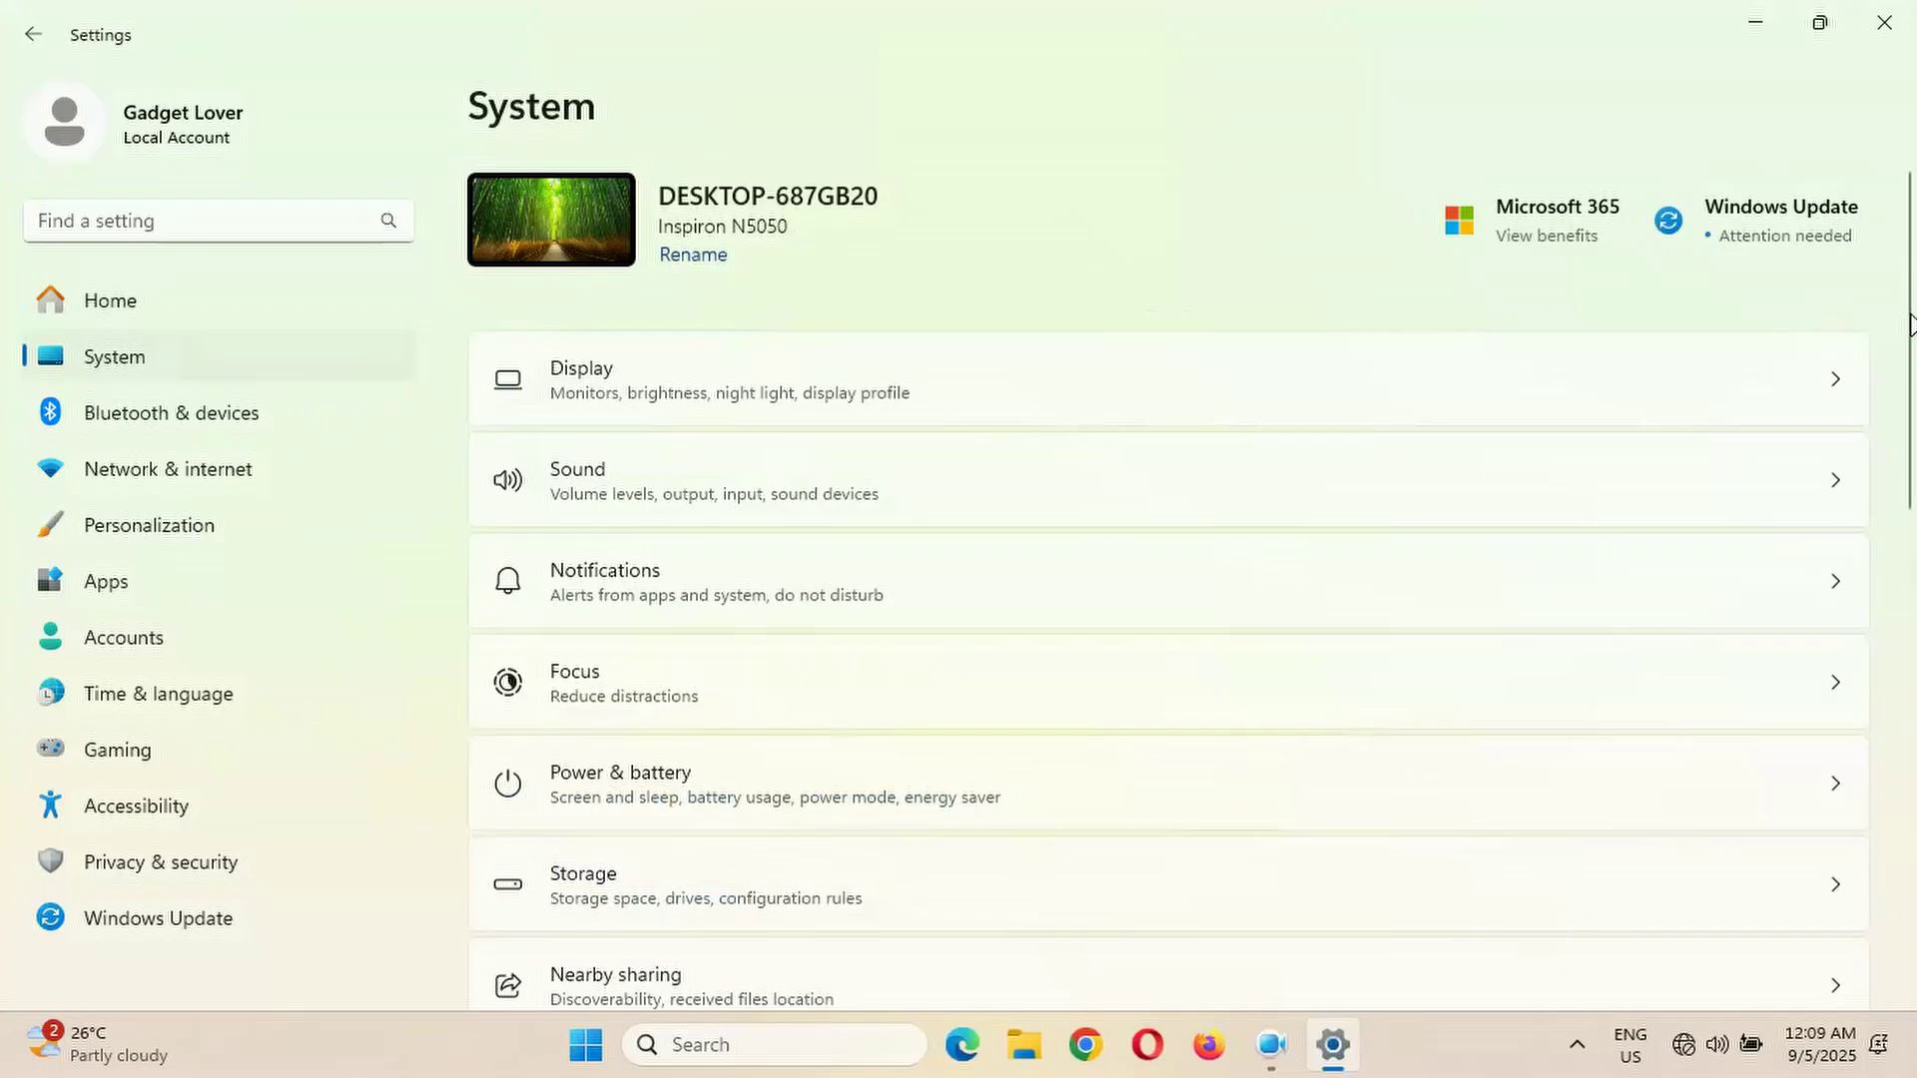
drag(1910, 312, 1905, 628)
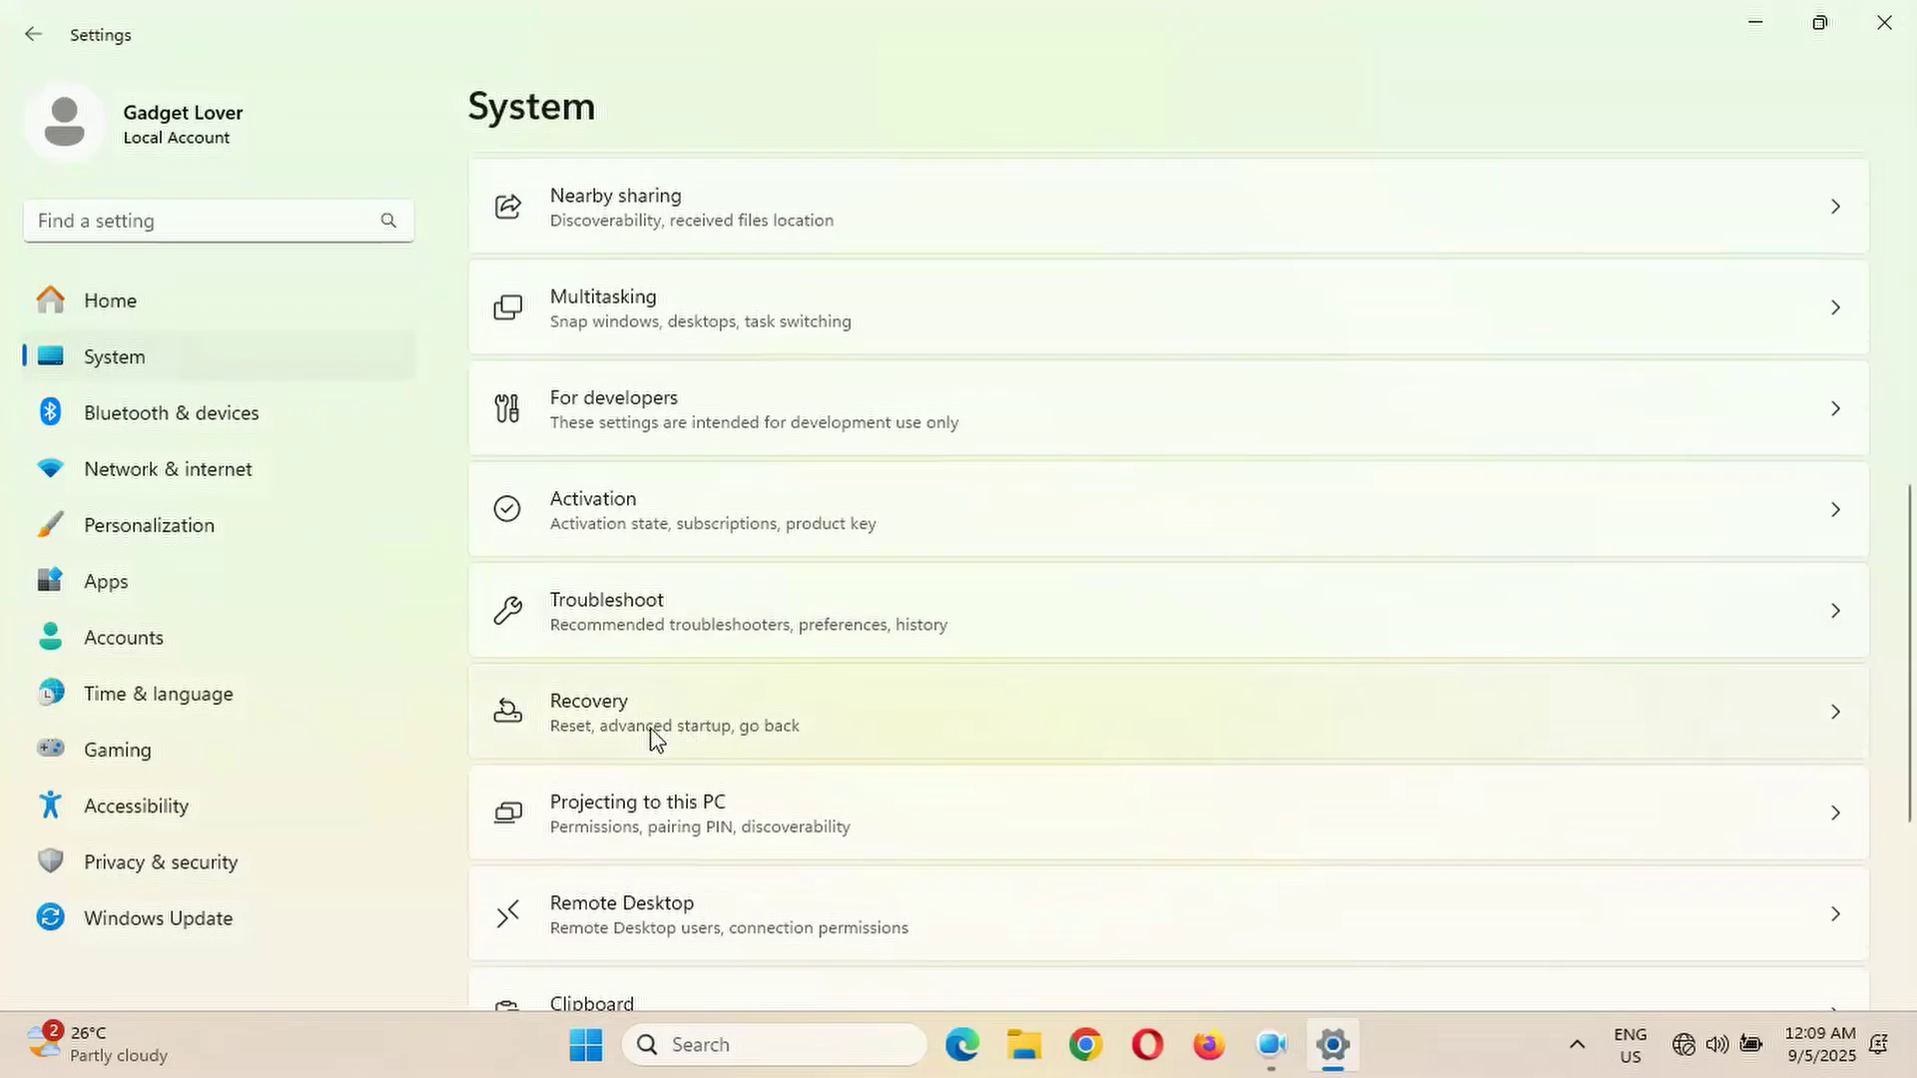
click(653, 738)
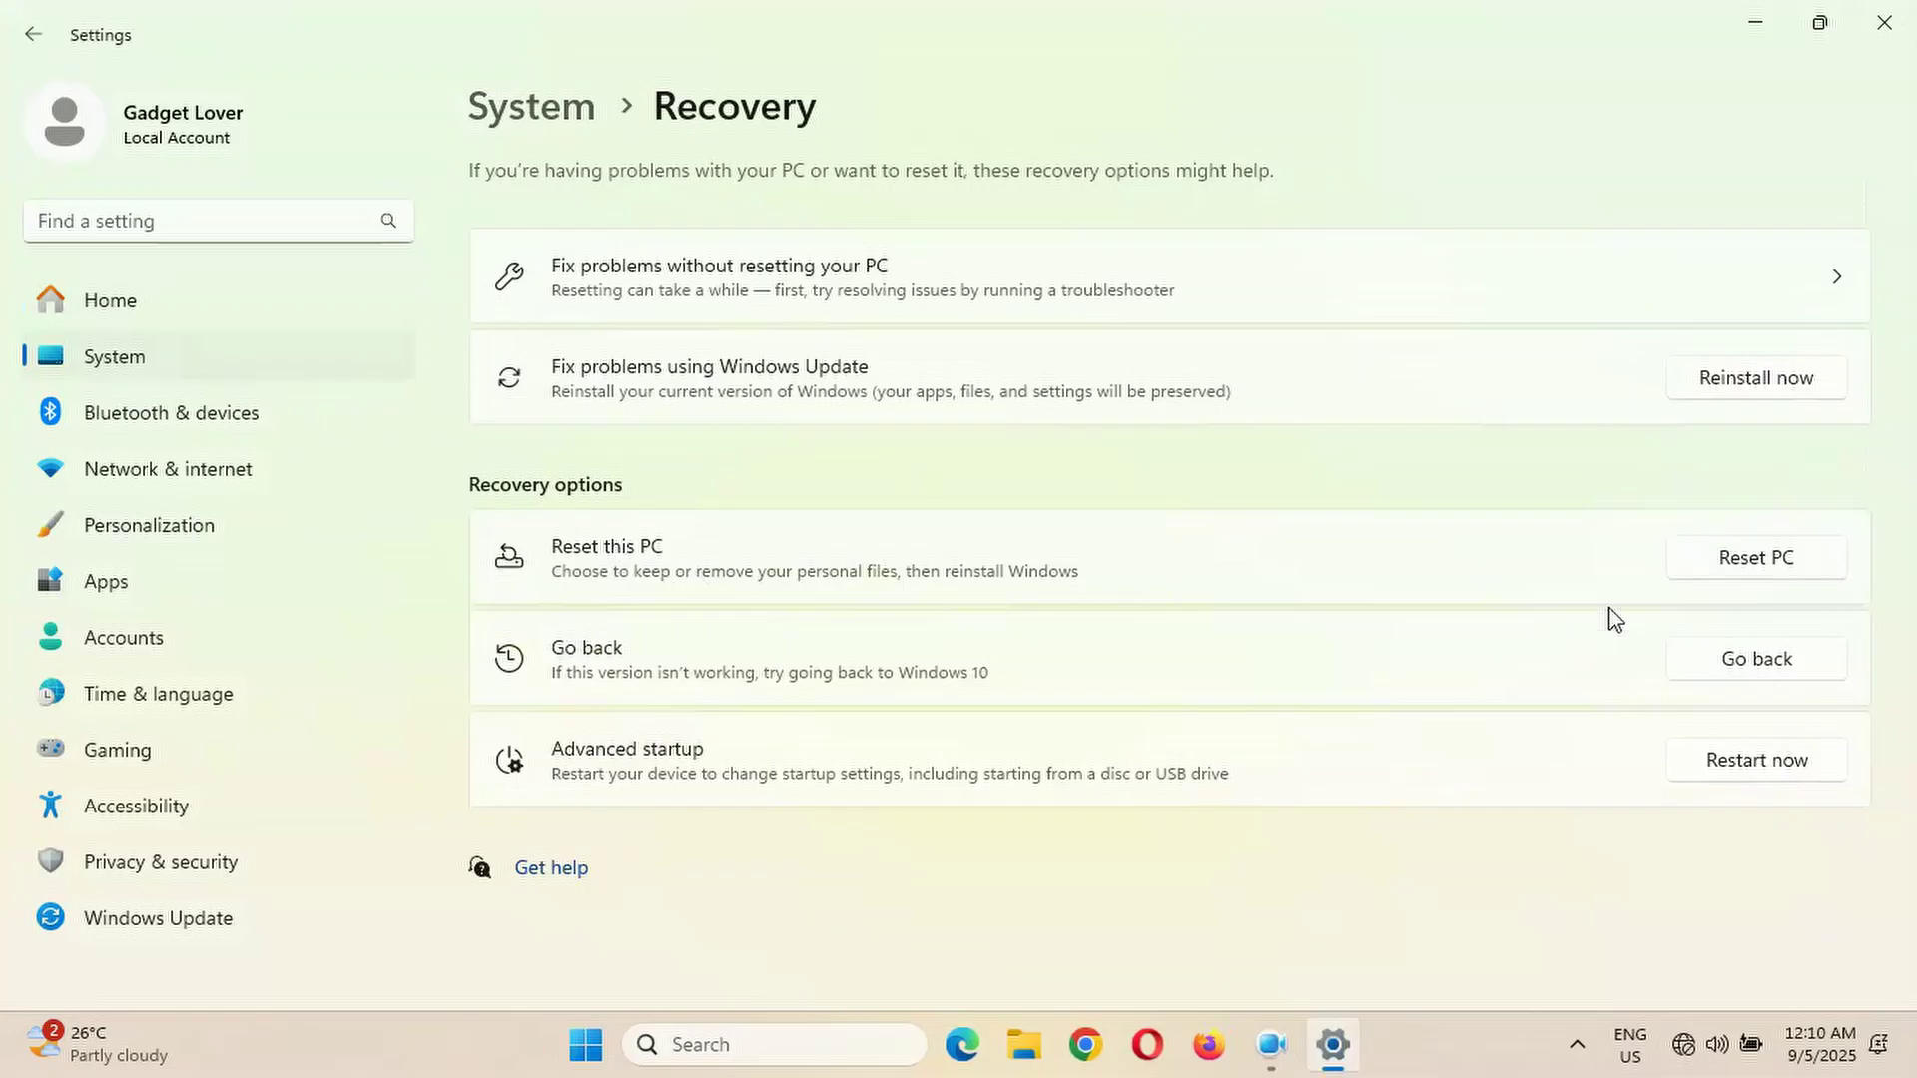
Start Reset this PC from the Recovery page.
click(1772, 561)
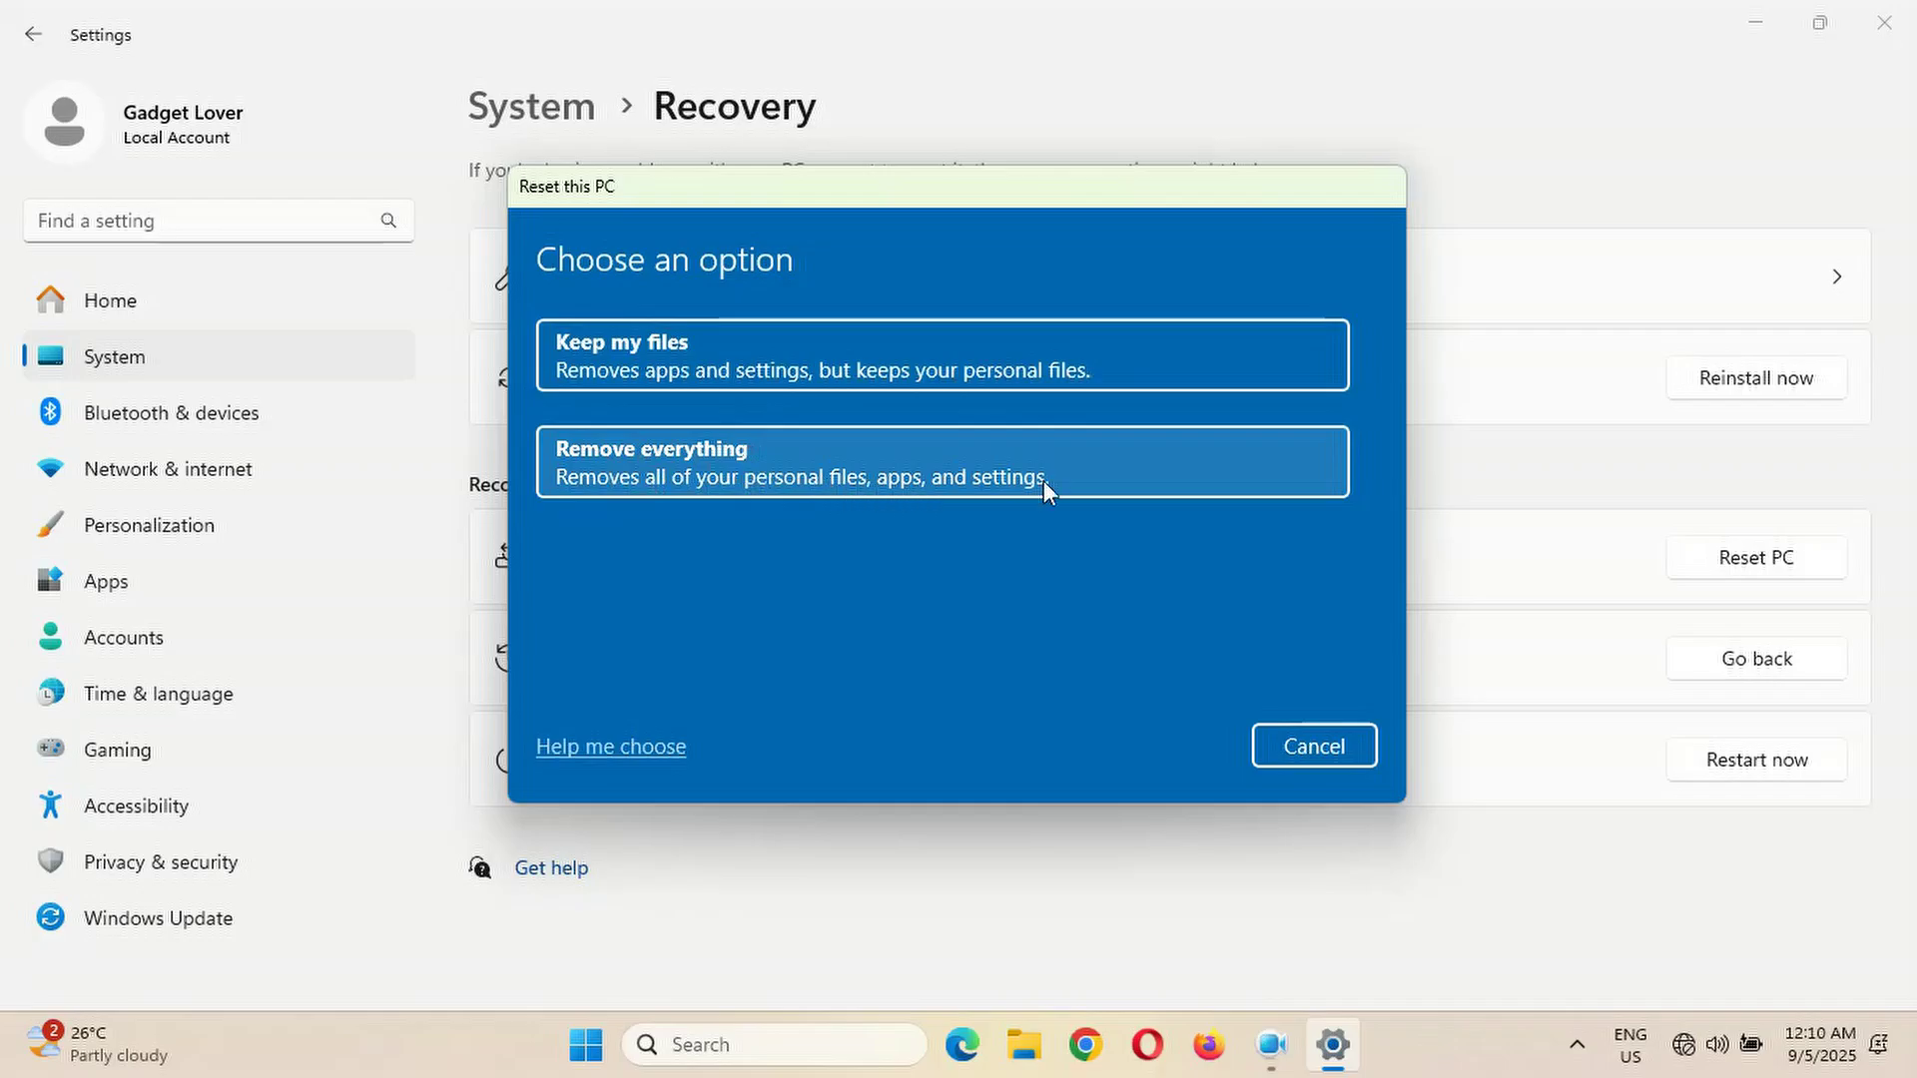
Select Keep my files and continue past the Additional settings and Recent update pages.
click(1050, 369)
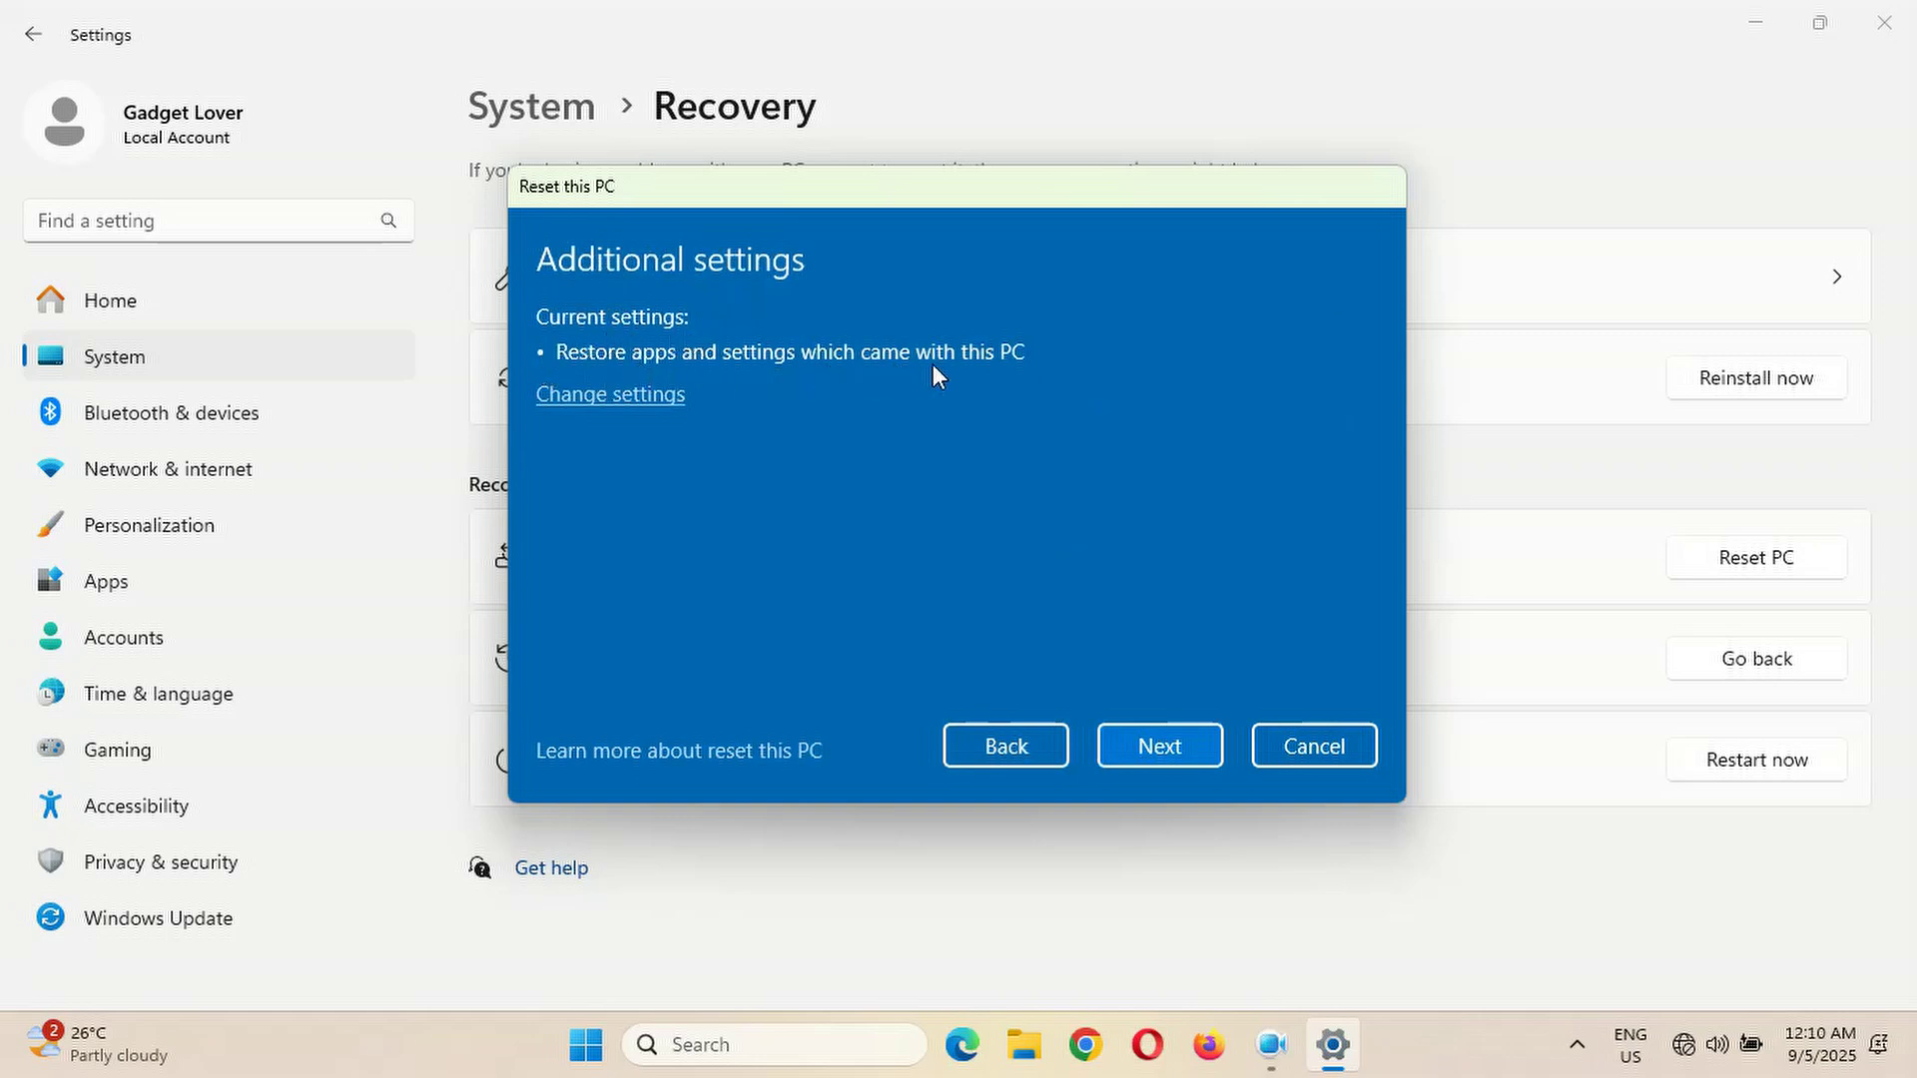
click(1178, 747)
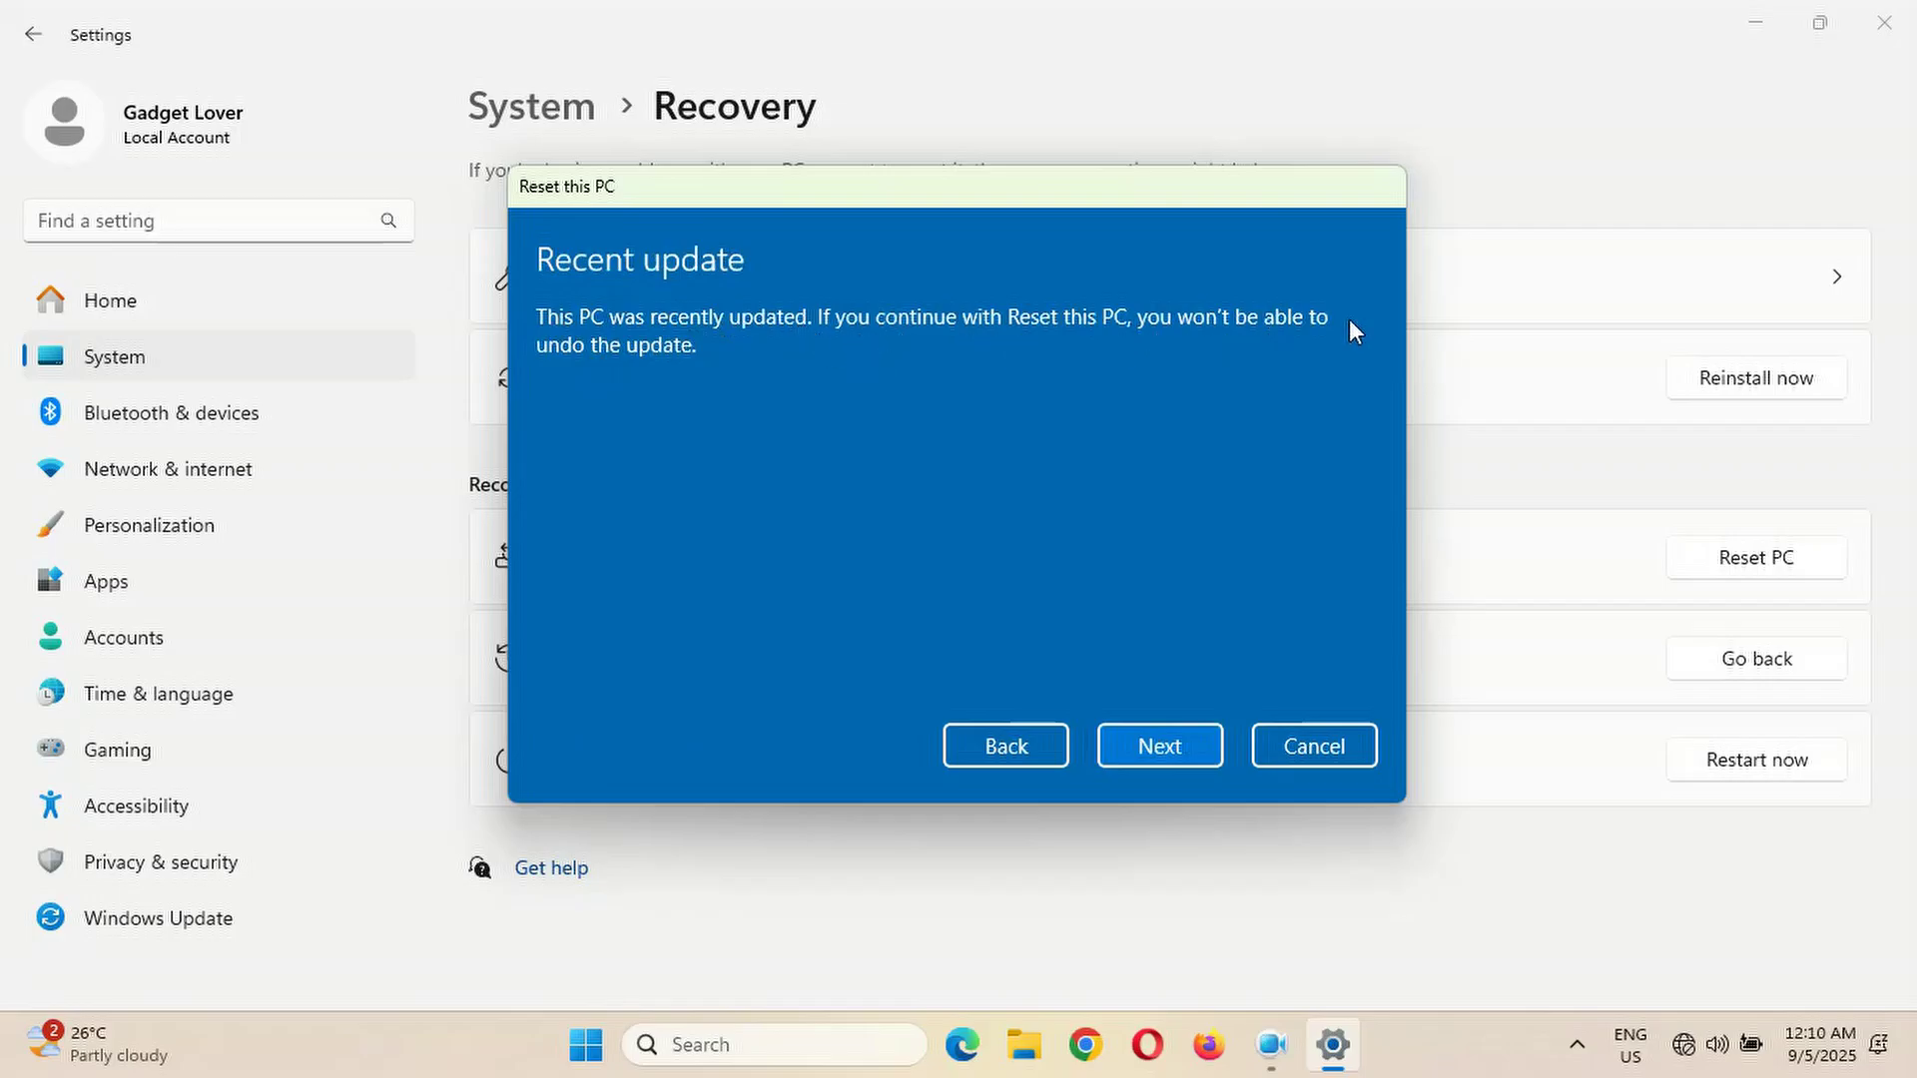
click(1170, 750)
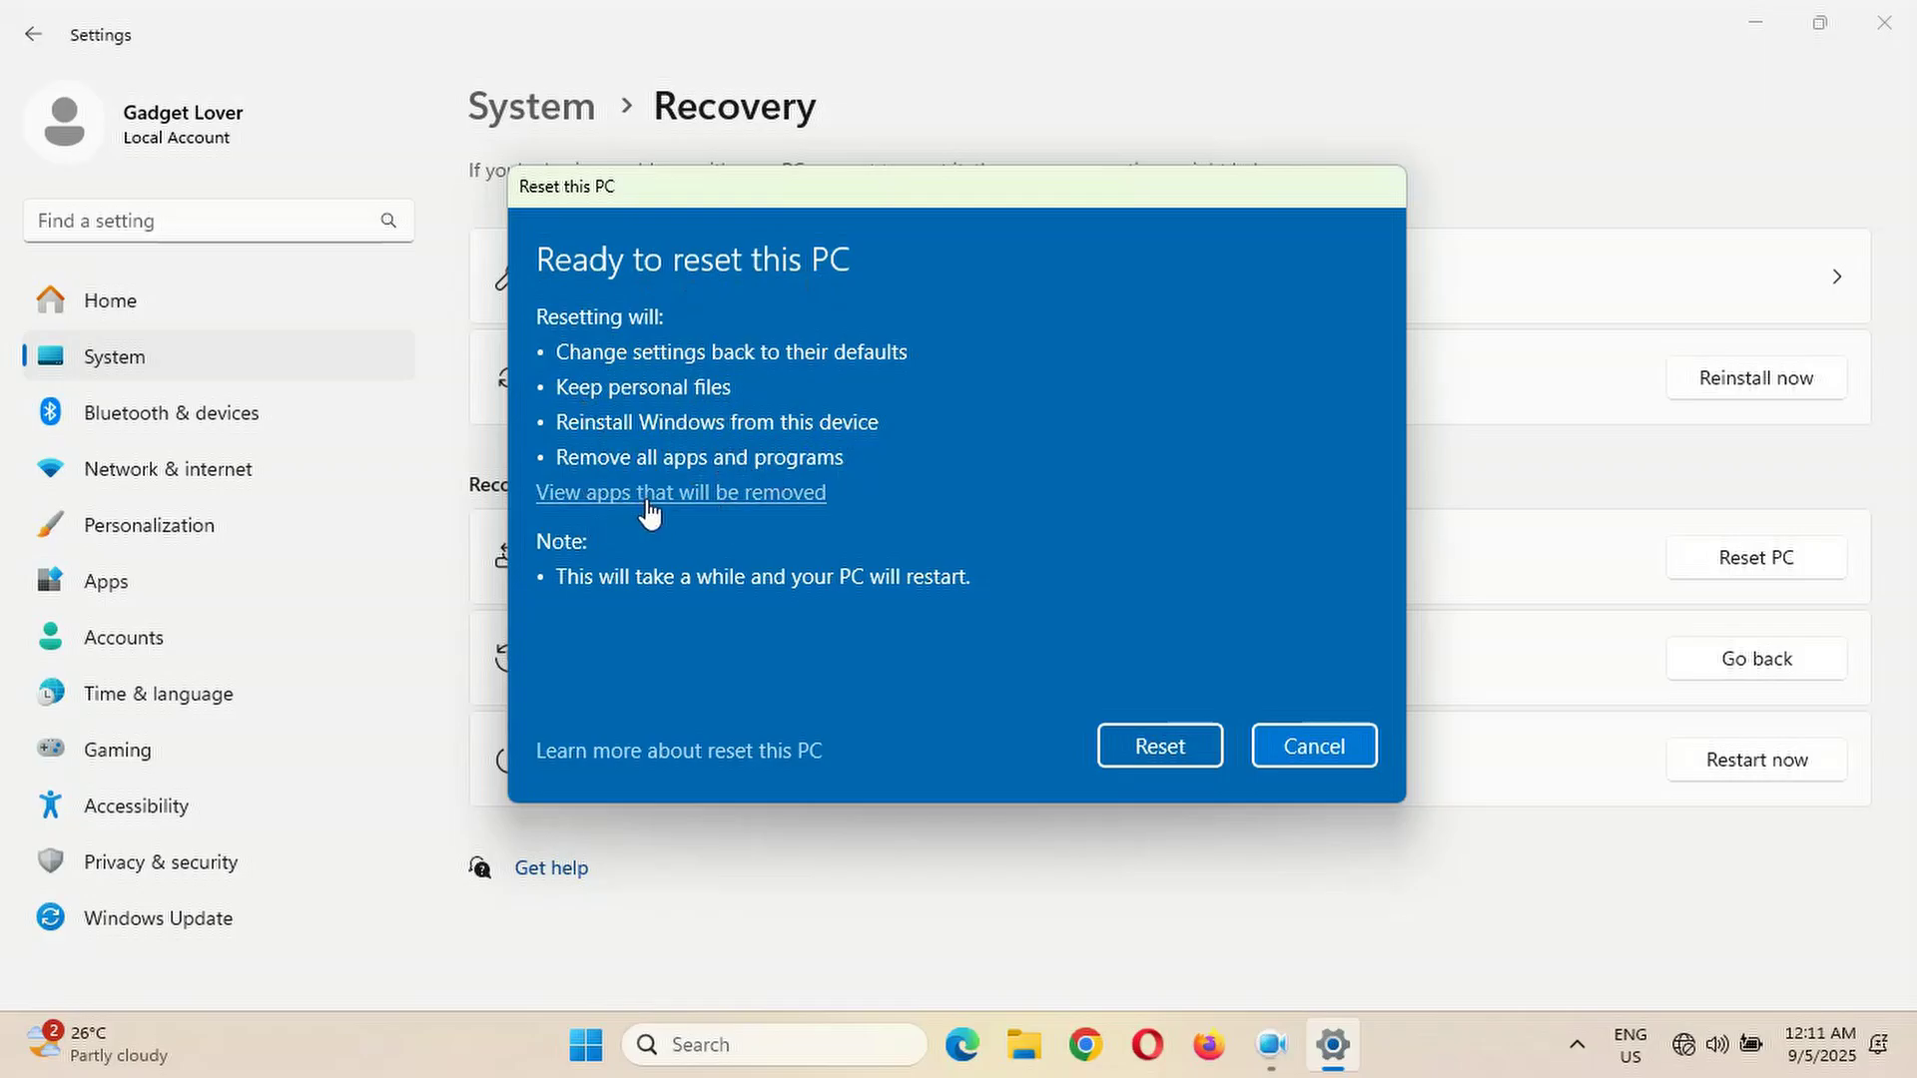
Open the list of apps the reset will remove.
click(691, 496)
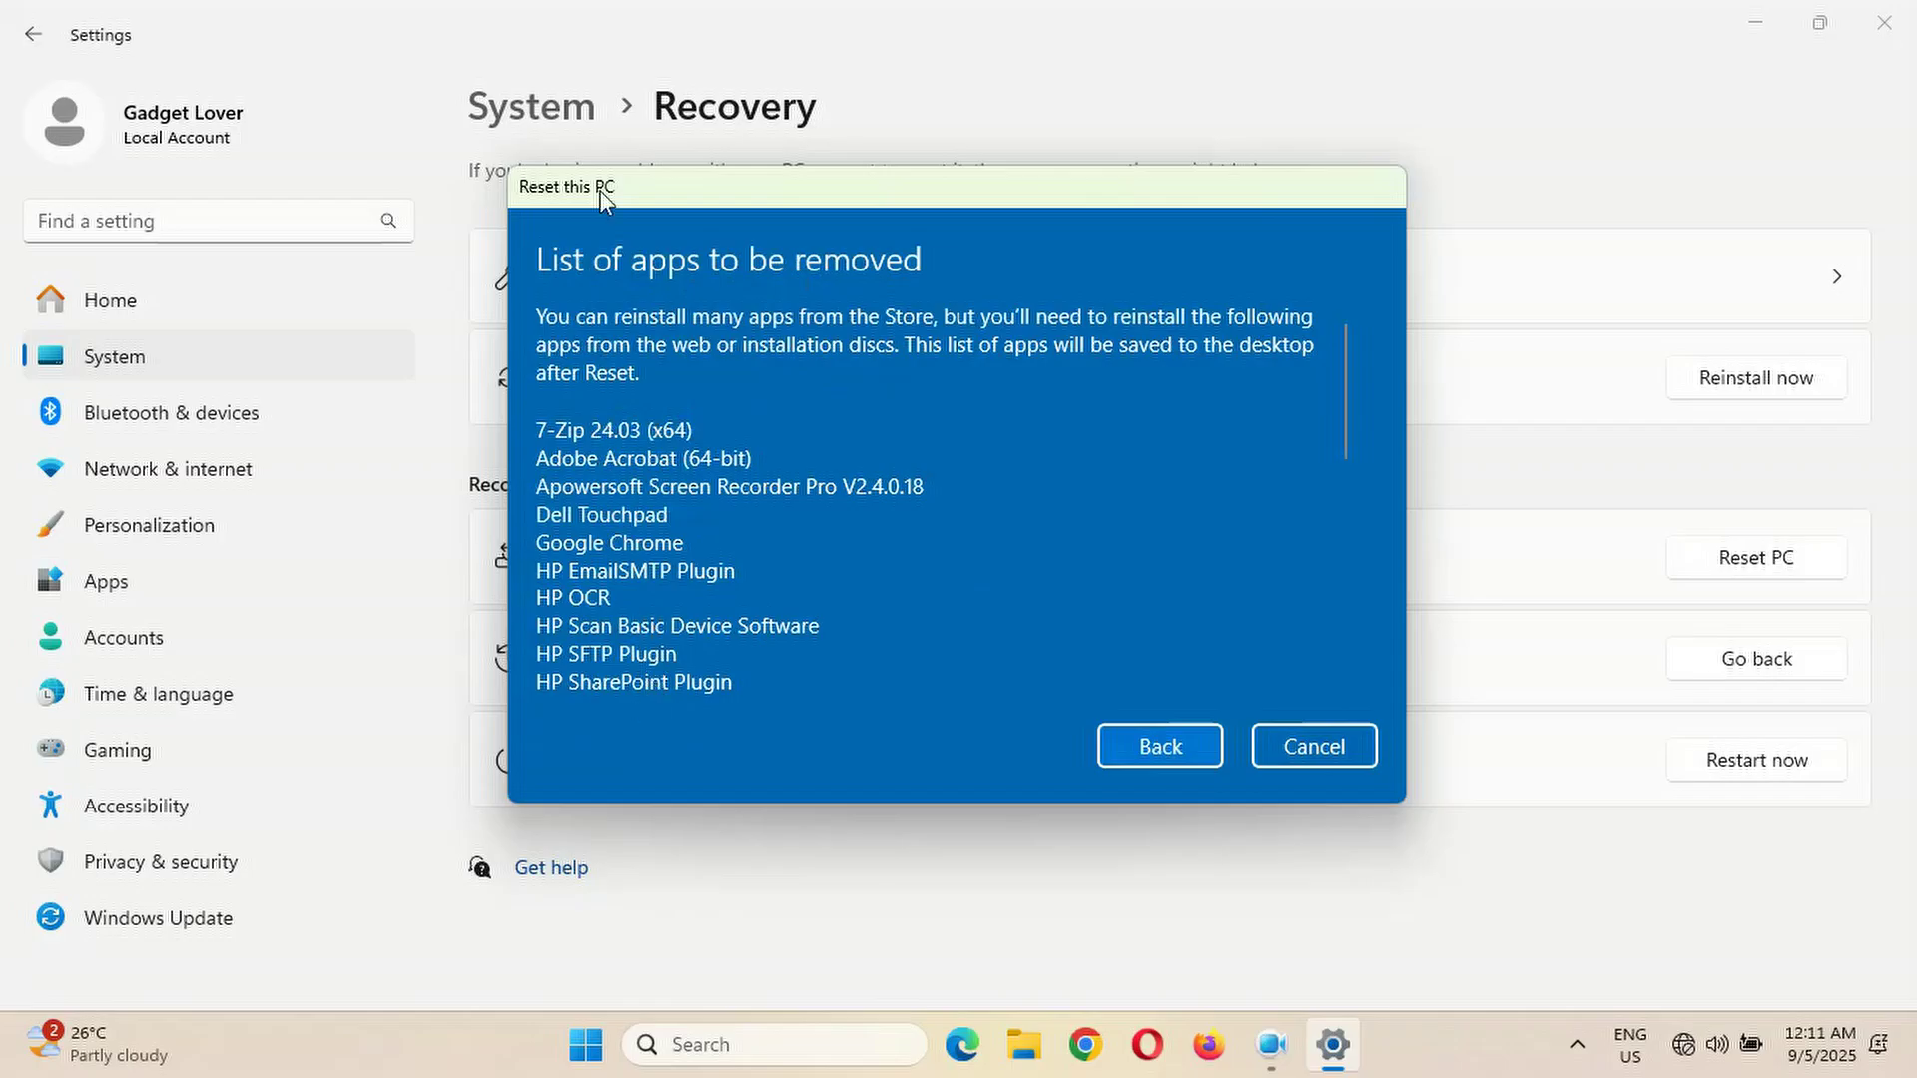
click(1135, 741)
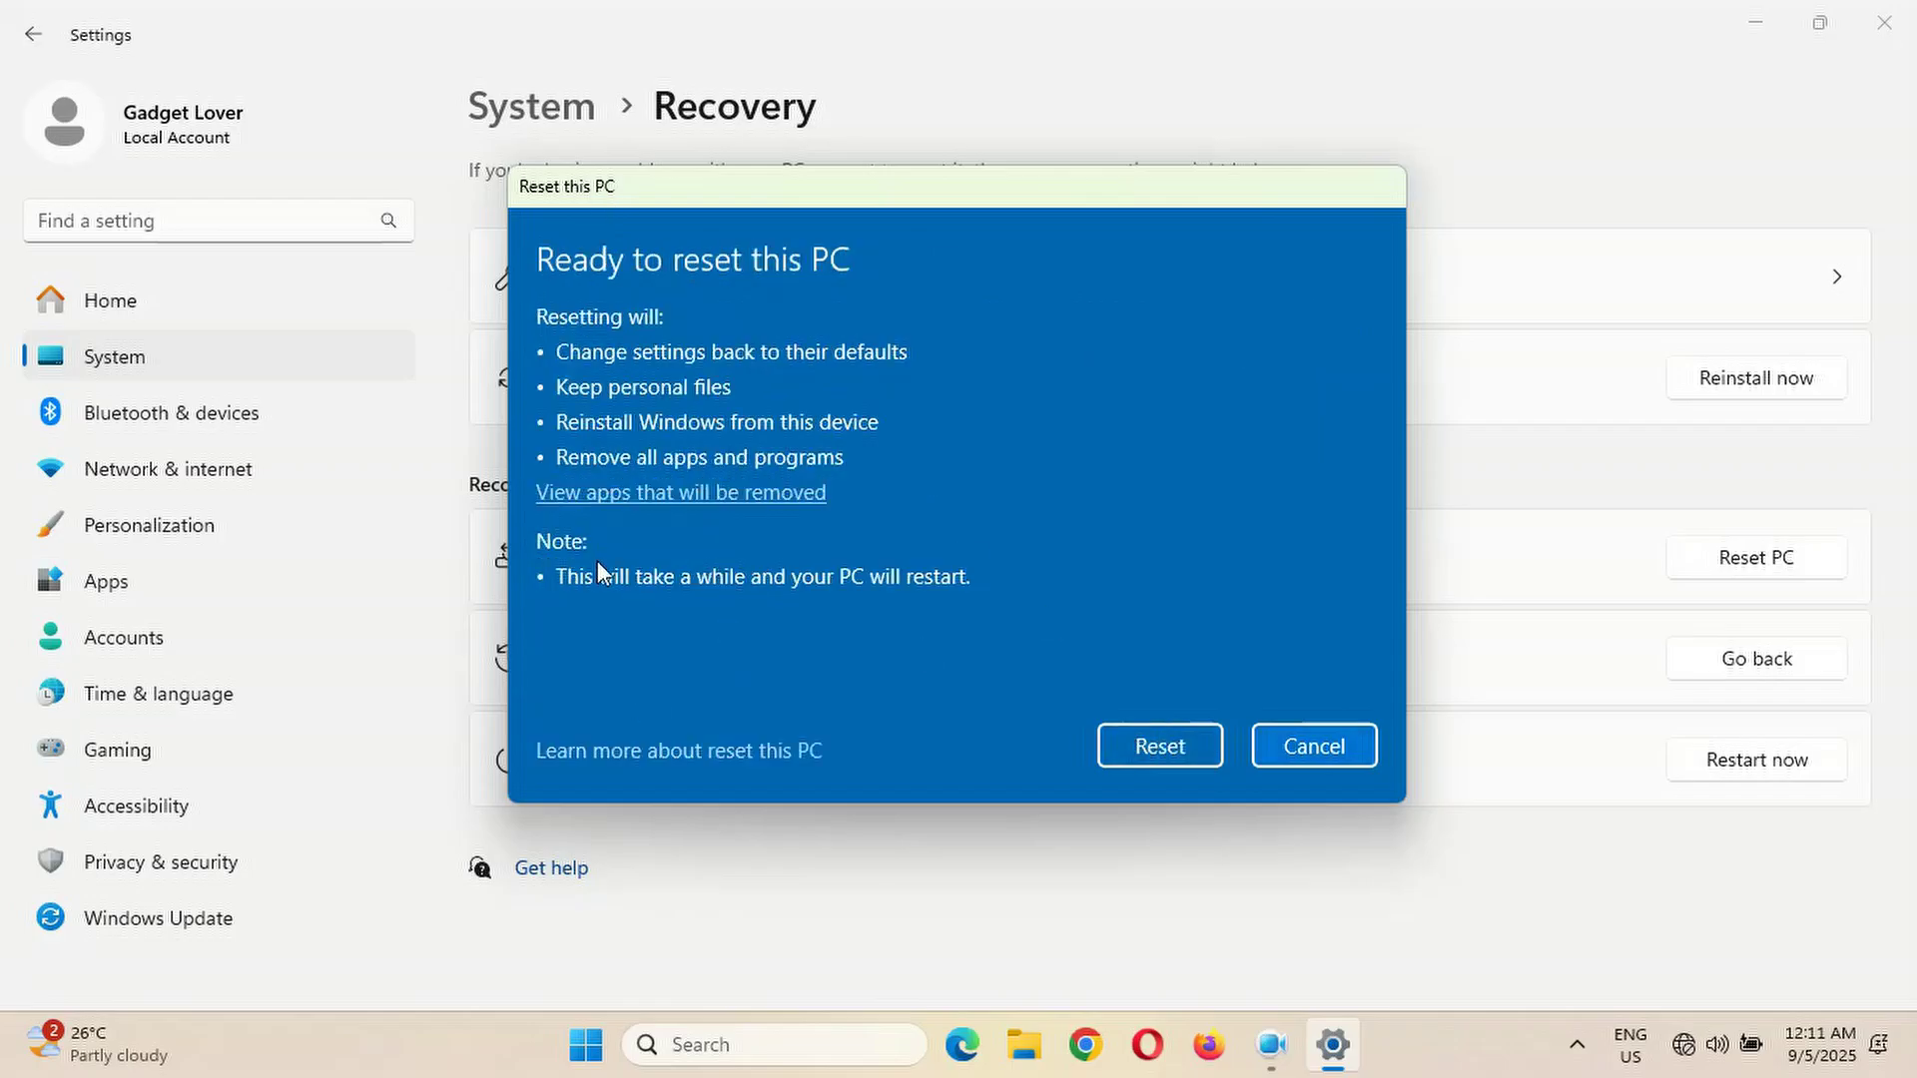